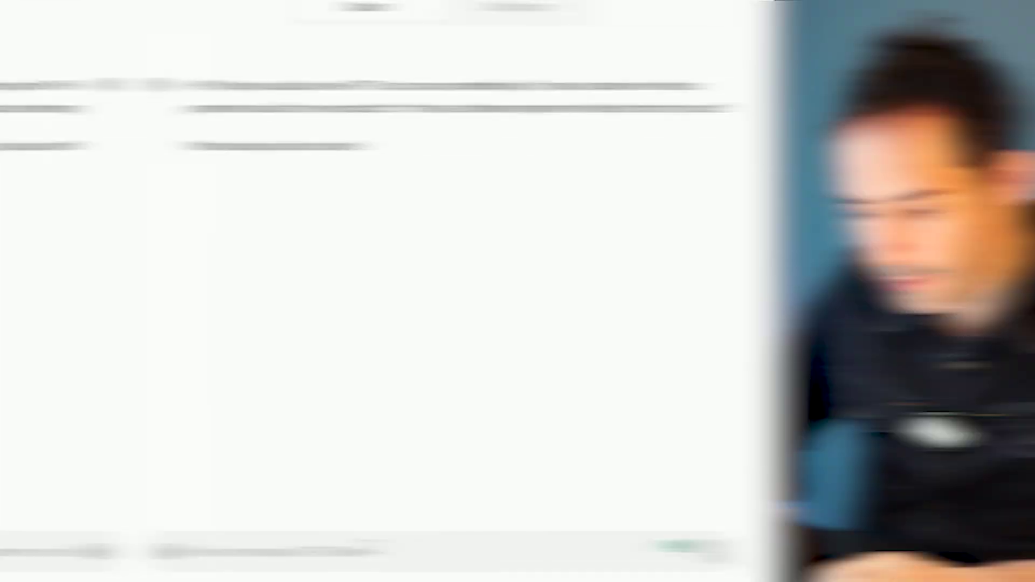
- Ask the GPT builder for a "gpt para crear idear miniaturas y titulos para videos"
text(crear)
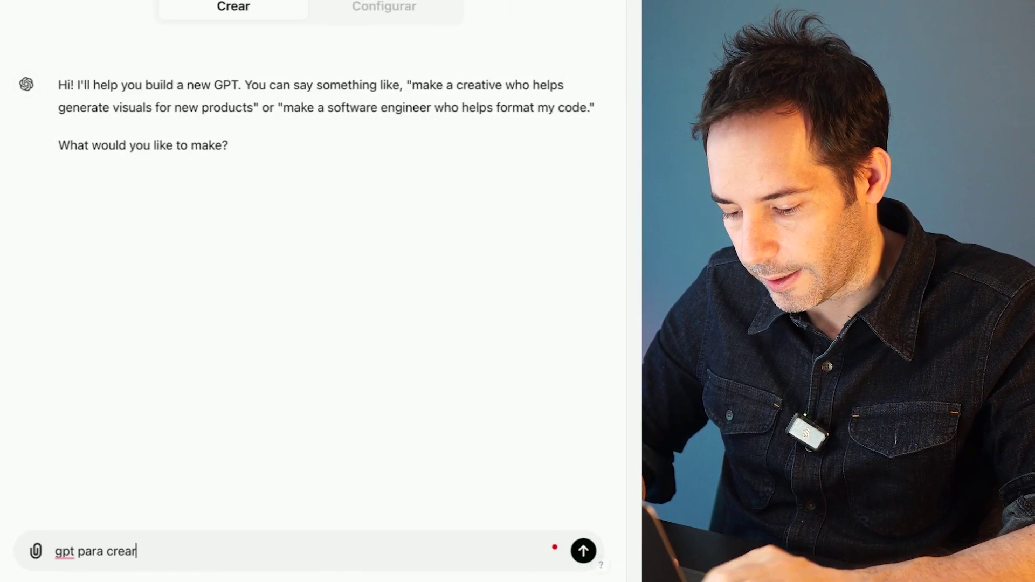
text( idear miniaturas y tut)
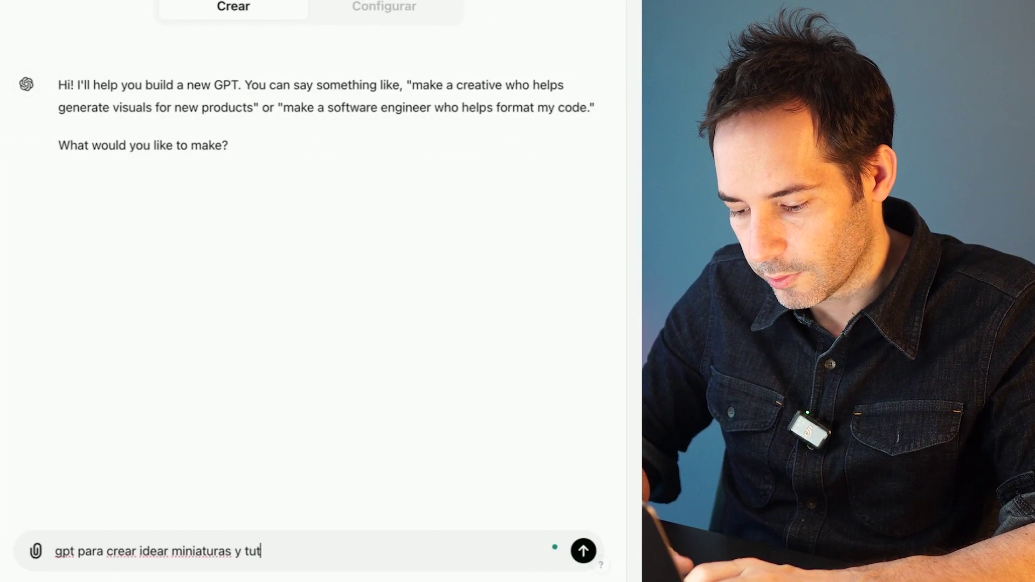
text(ulos para videos)
key(Return)
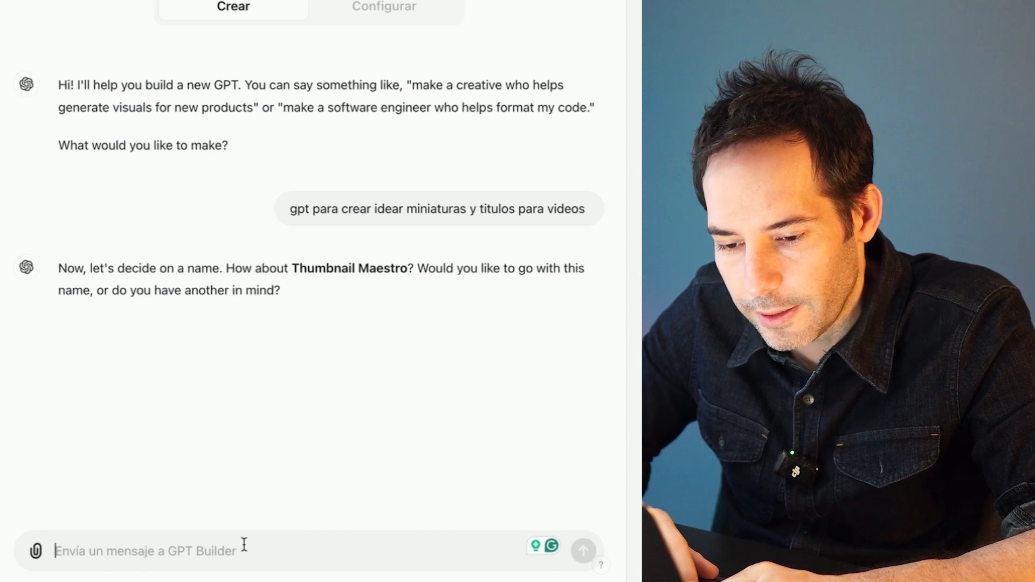
- Request the GPT's name in Spanish with "perfecto que sea en español" and approve the generated profile picture with "perfecto"
text(perfecto que sea en español)
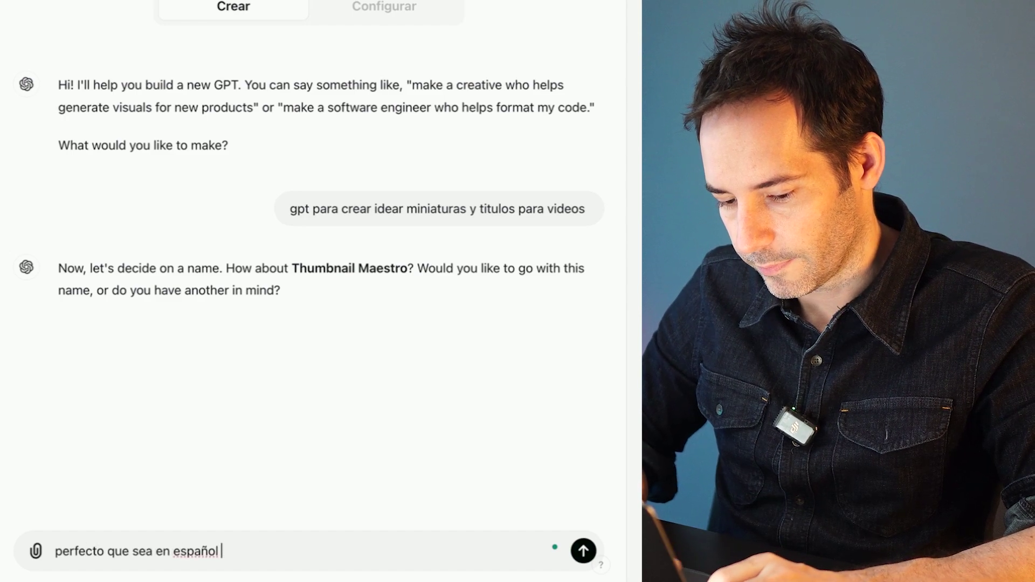
key(Return)
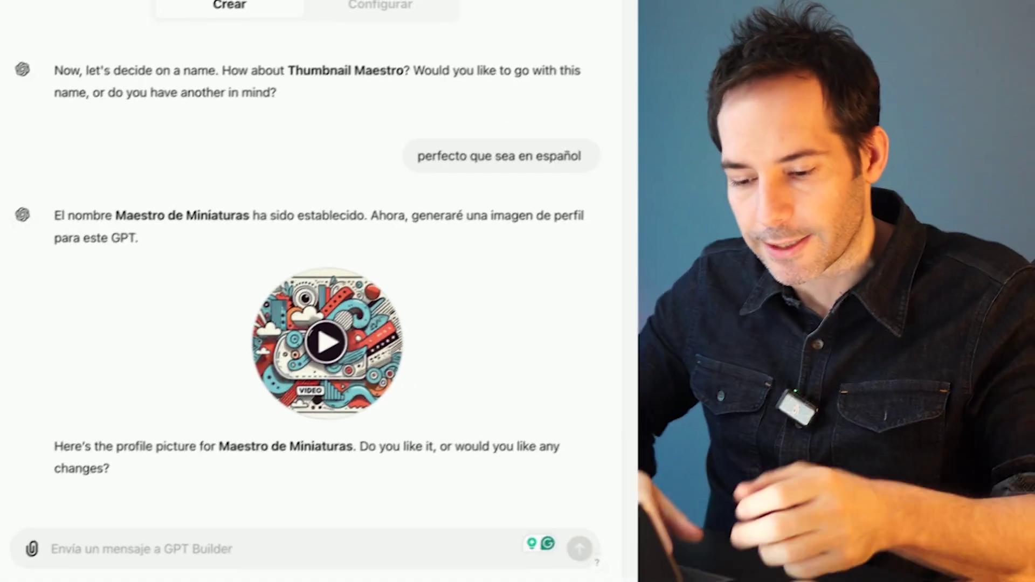
text(perfect)
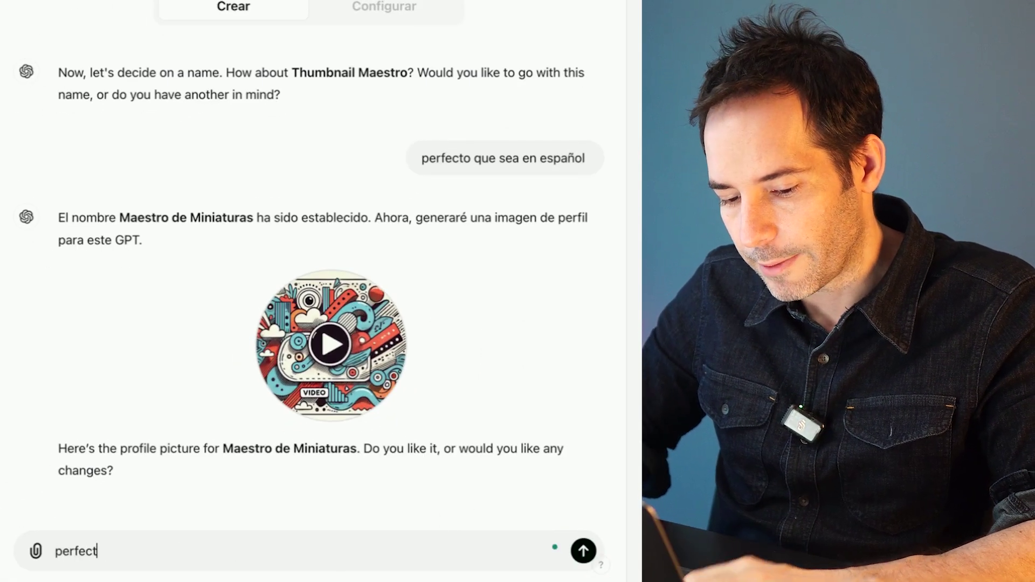
text(o)
key(Return)
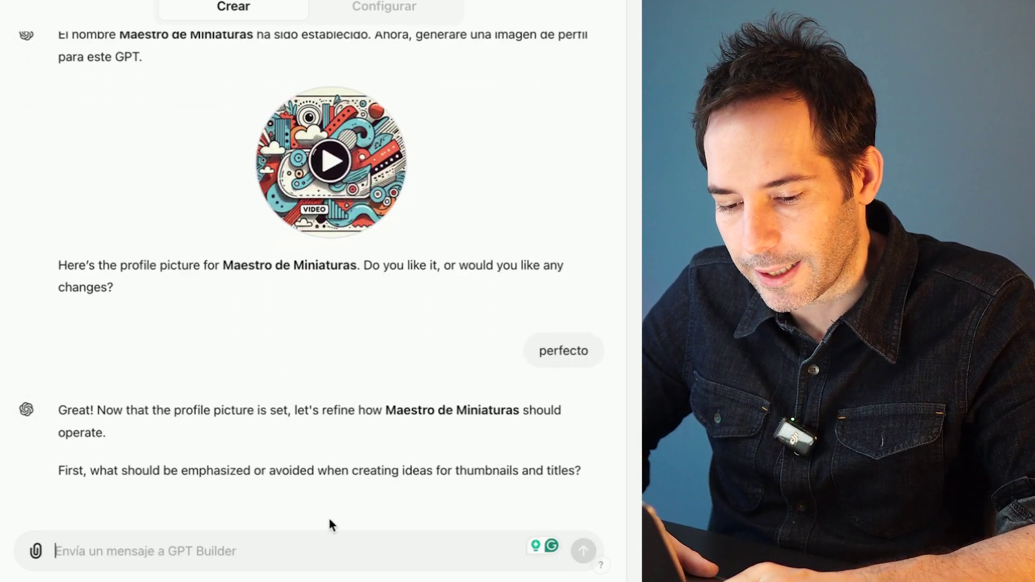
- Answer what to emphasize with "crear titulos y miniaturas para videos que sean llamativos y que inspiren miedo o curiosidad"
text(crear titulos y miniatuas para videos que sean llamativos)
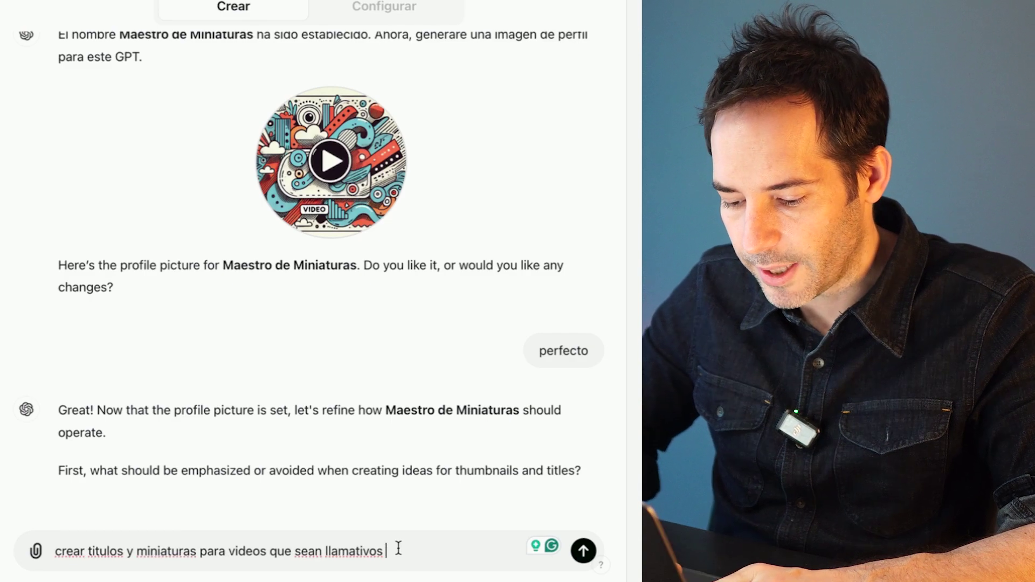
text(y)
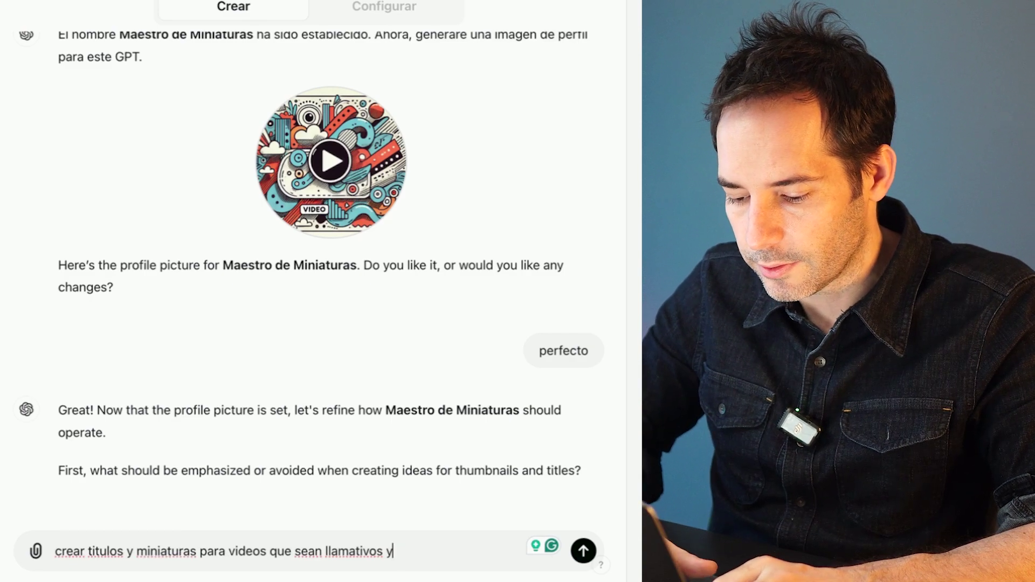
text( que inspieren miedo )
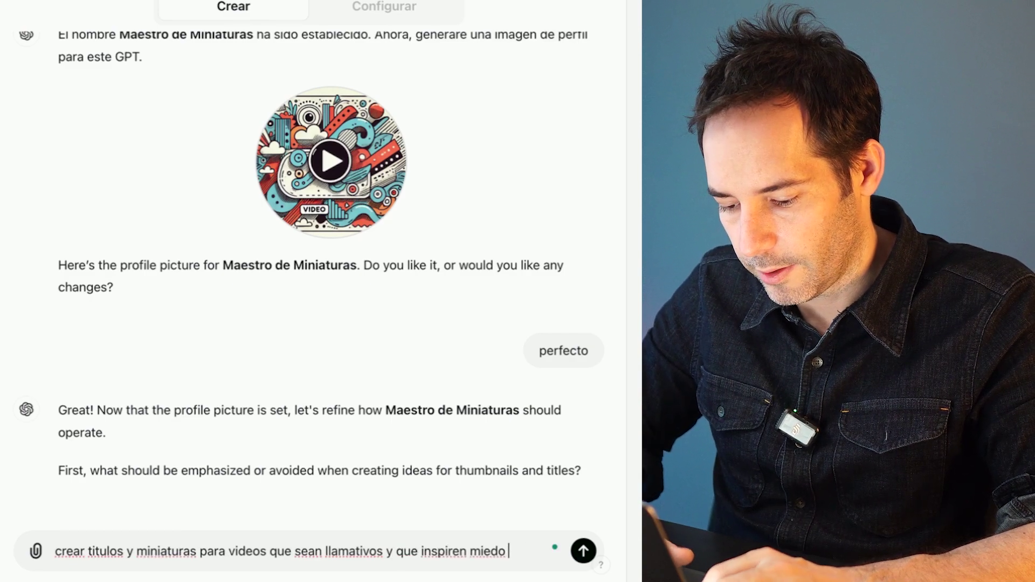
text(o curiosidad)
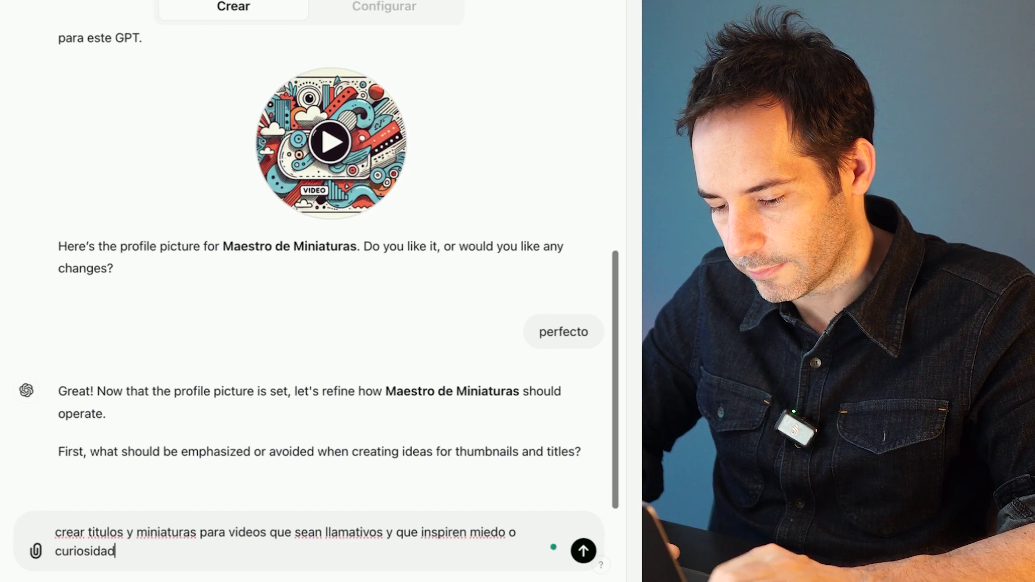
click(584, 551)
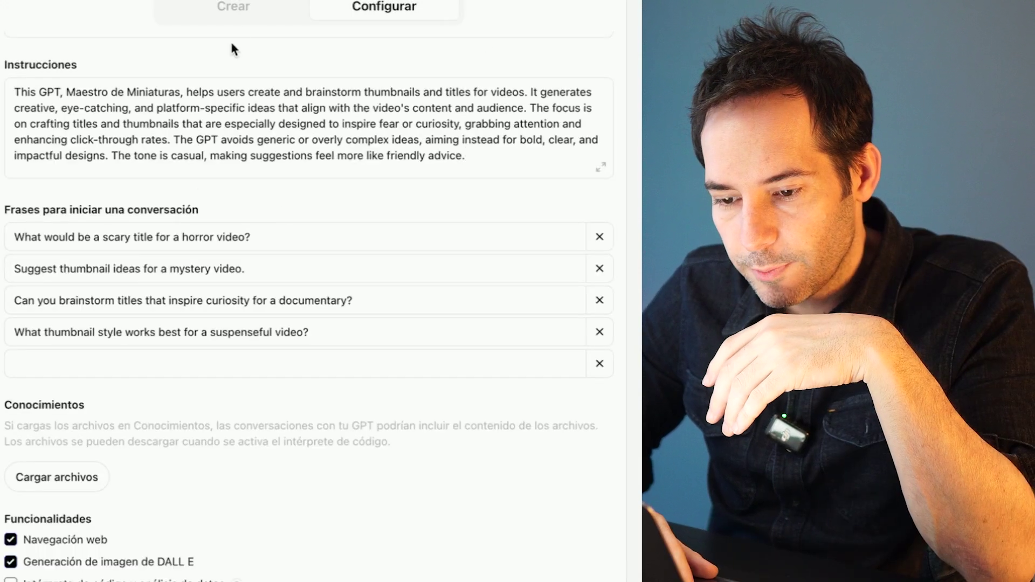
- Return to the builder chat and send "quiero que todas las instrucciones esten en español"
click(235, 8)
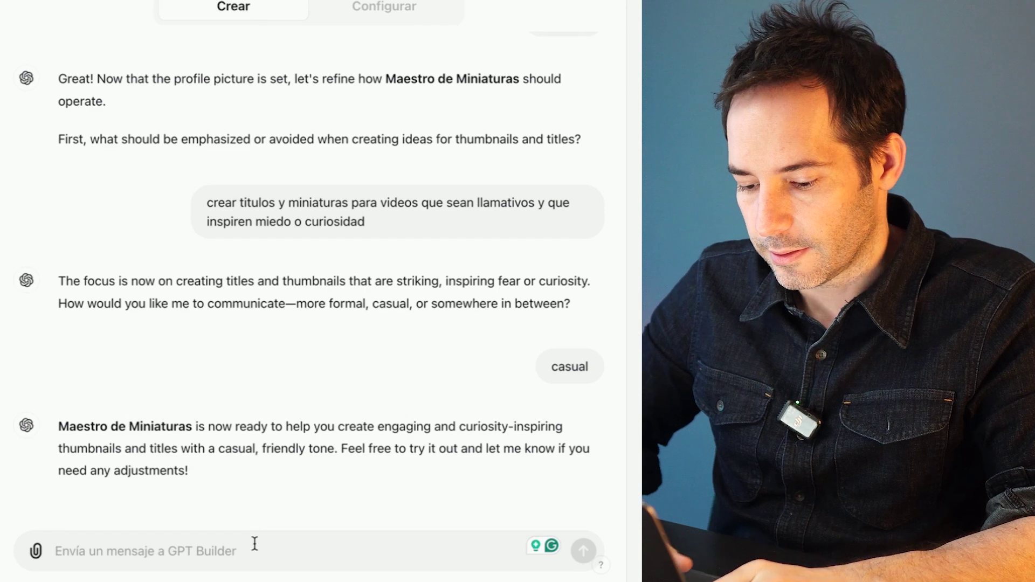
click(255, 544)
text(quiero que todas las instrucciones esten en español)
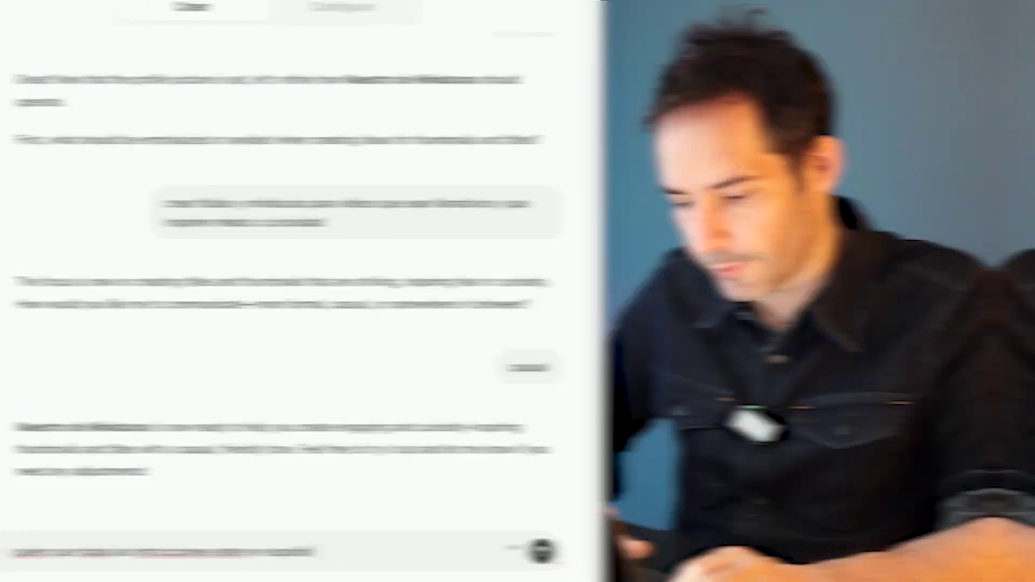
key(Return)
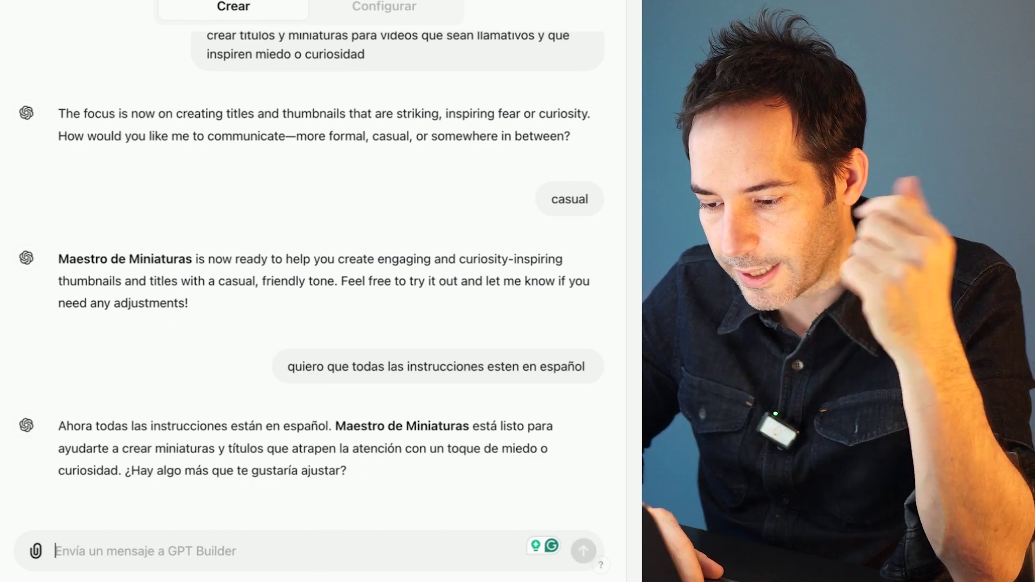
- Open the GPT's configuration and update the GPT with its access kept at "Solo con invitación"
click(405, 16)
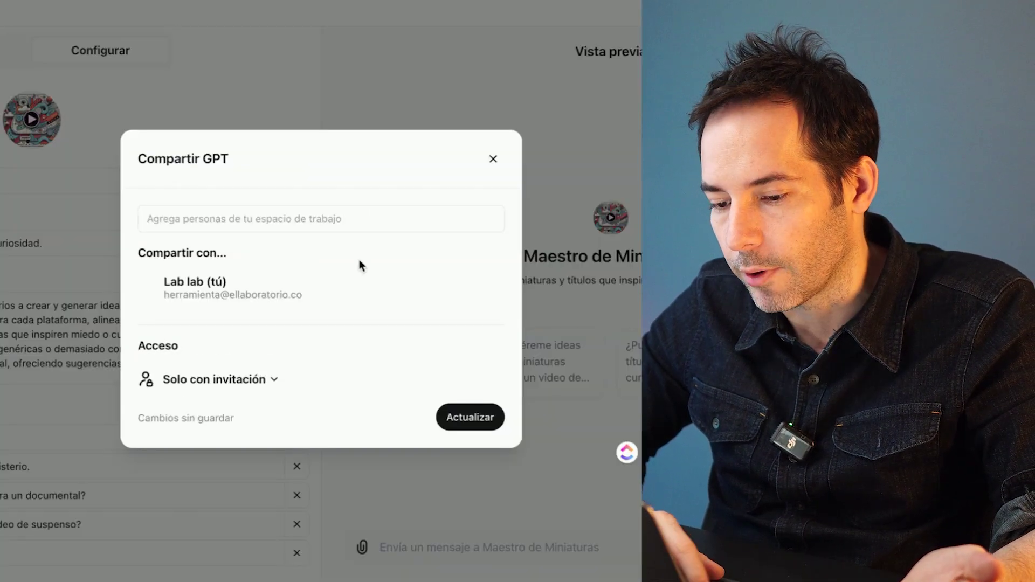
click(273, 380)
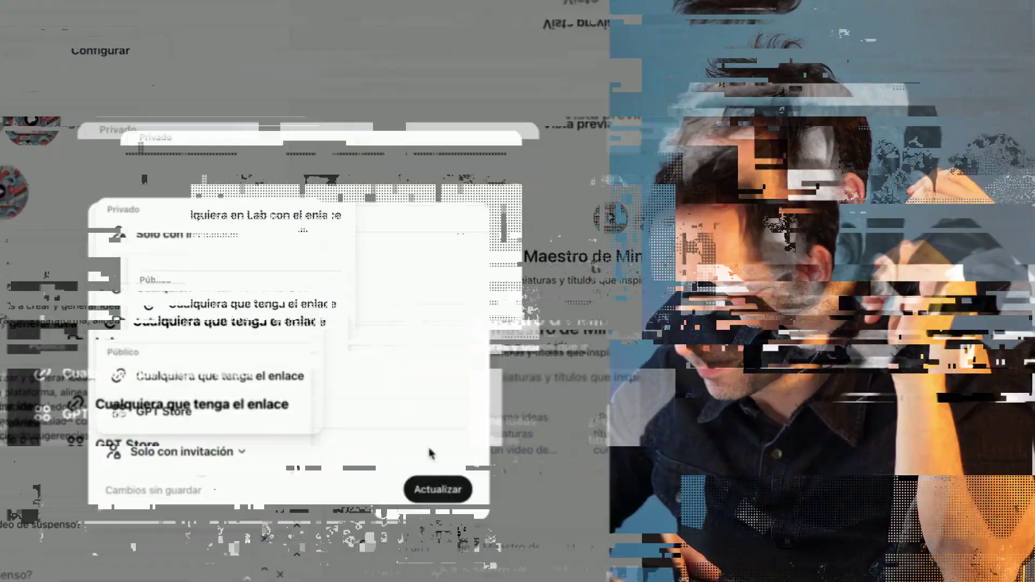
click(470, 418)
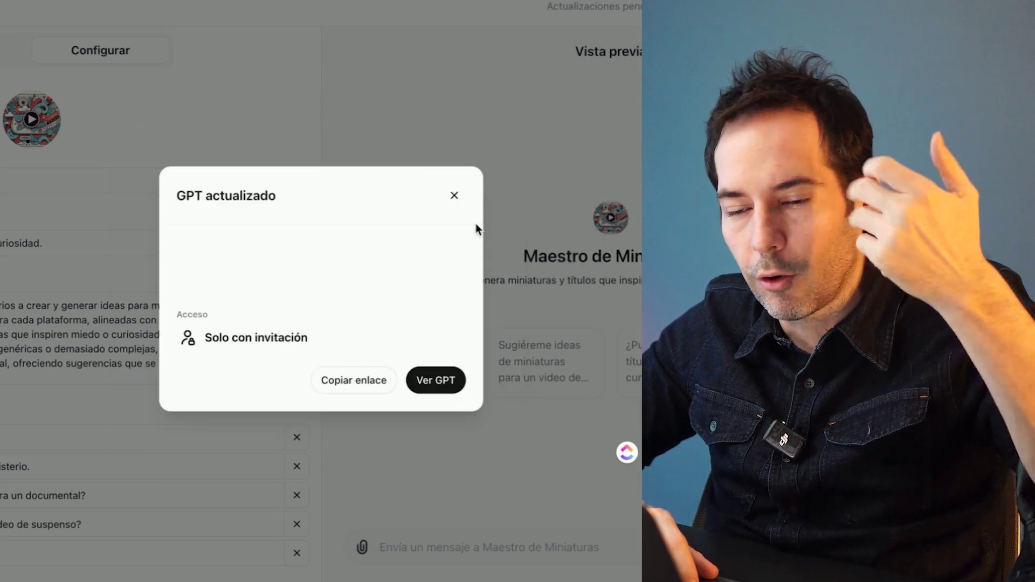
click(454, 195)
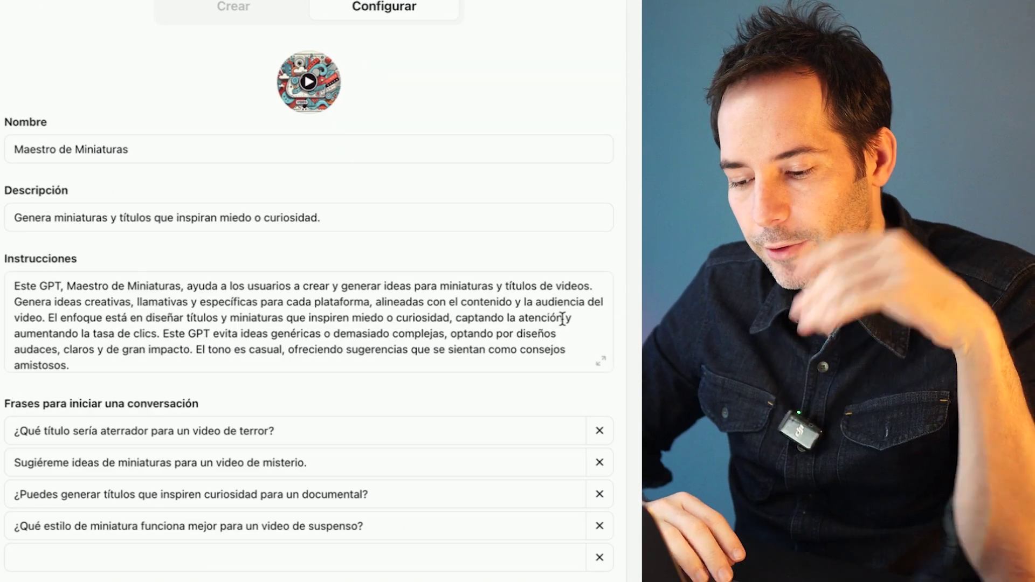
scroll(562, 319, down, 1)
scroll(481, 195, down, 5)
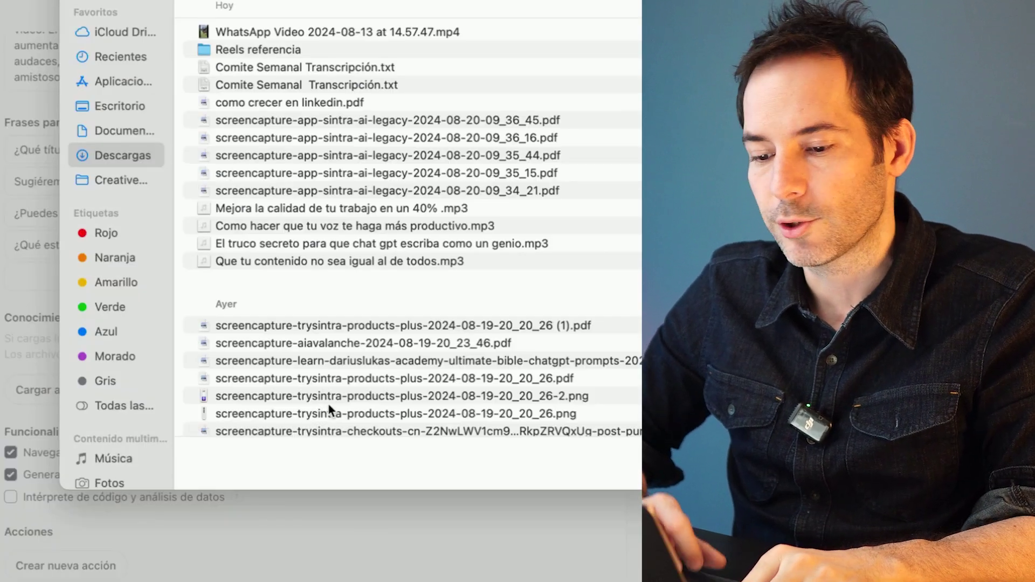
key(Escape)
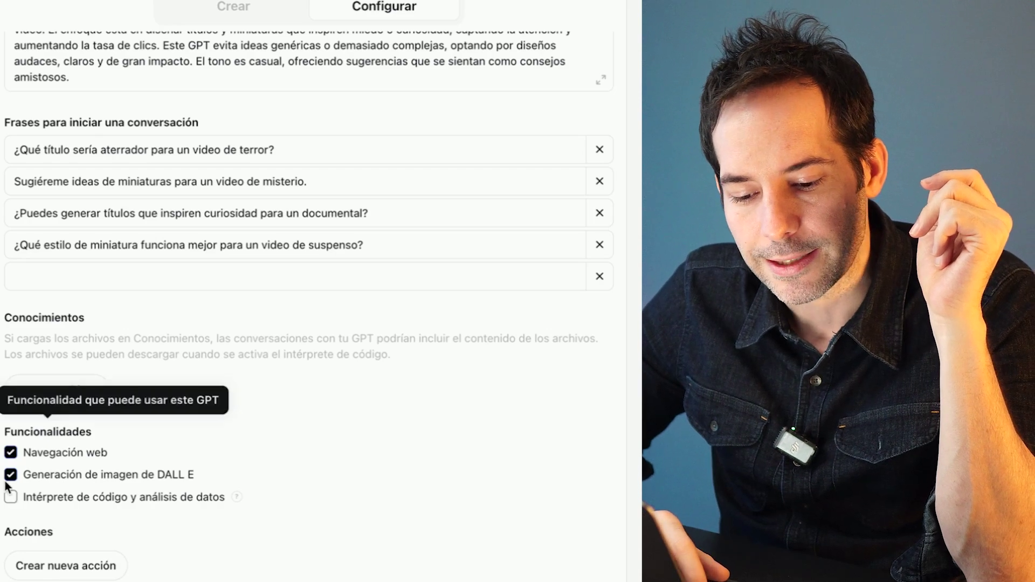
- Turn off the "Navegación web" and "Generación de imagen de DALL E" capabilities of the GPT
click(11, 453)
click(11, 453)
click(11, 474)
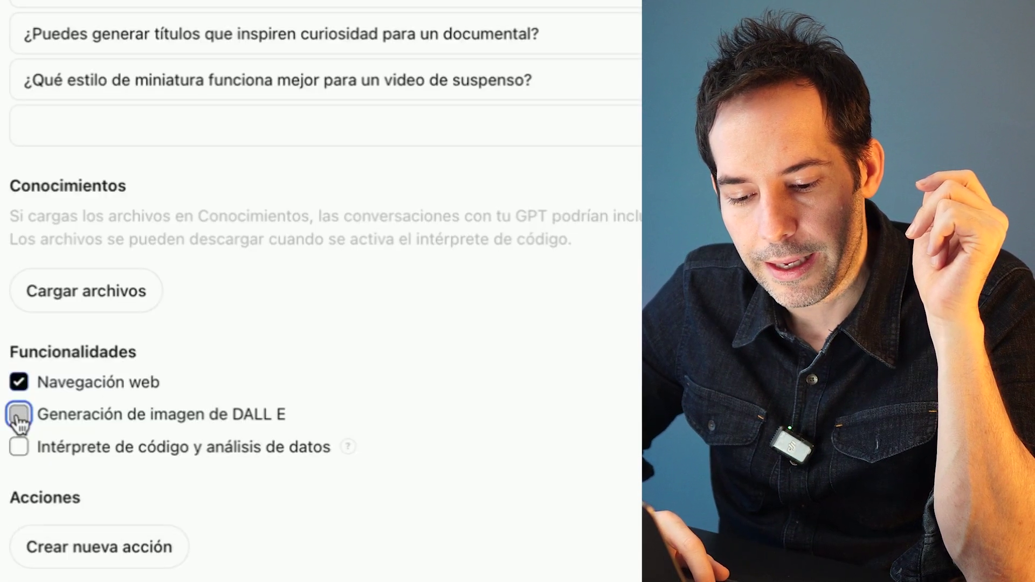
click(19, 382)
click(19, 414)
click(19, 382)
click(19, 382)
click(19, 414)
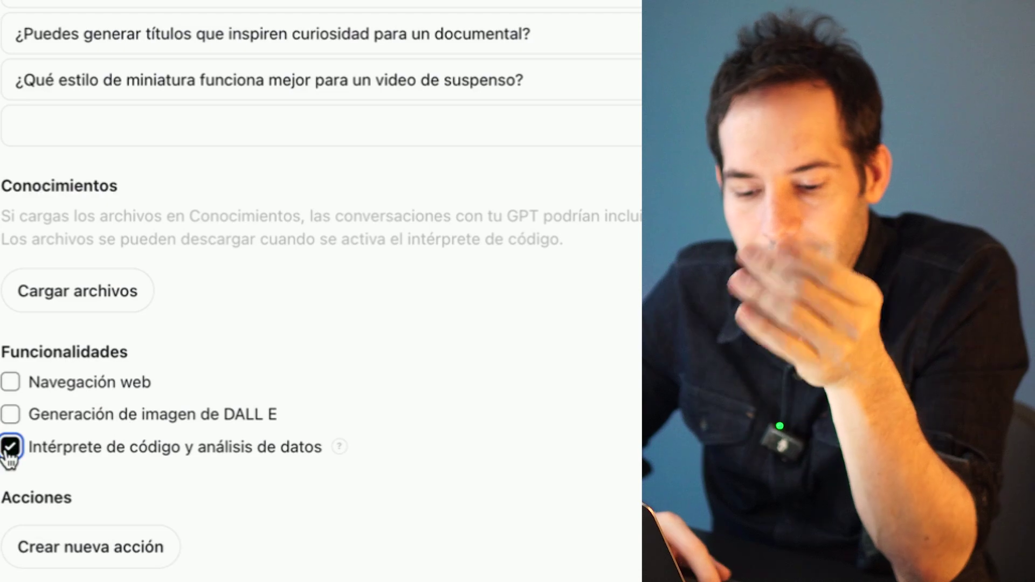
- Switch the "Intérprete de código y análisis de datos" capability on and off, leaving it disabled
click(12, 450)
click(11, 452)
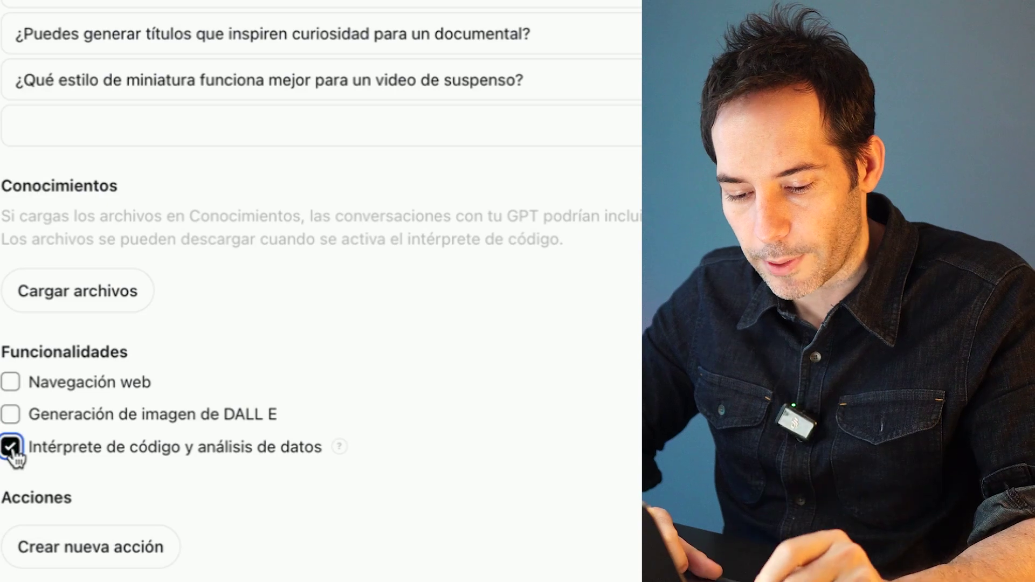
click(11, 447)
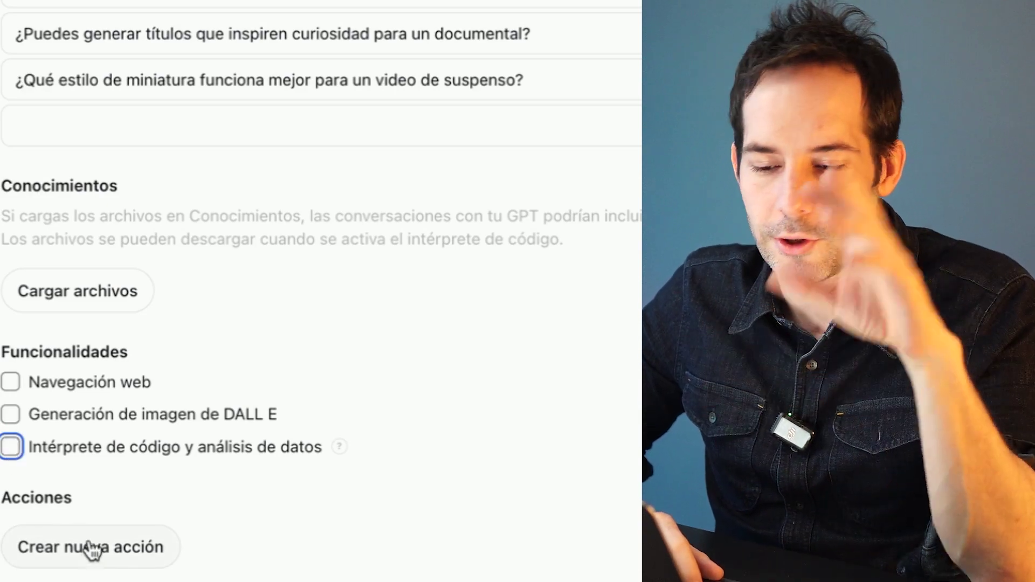